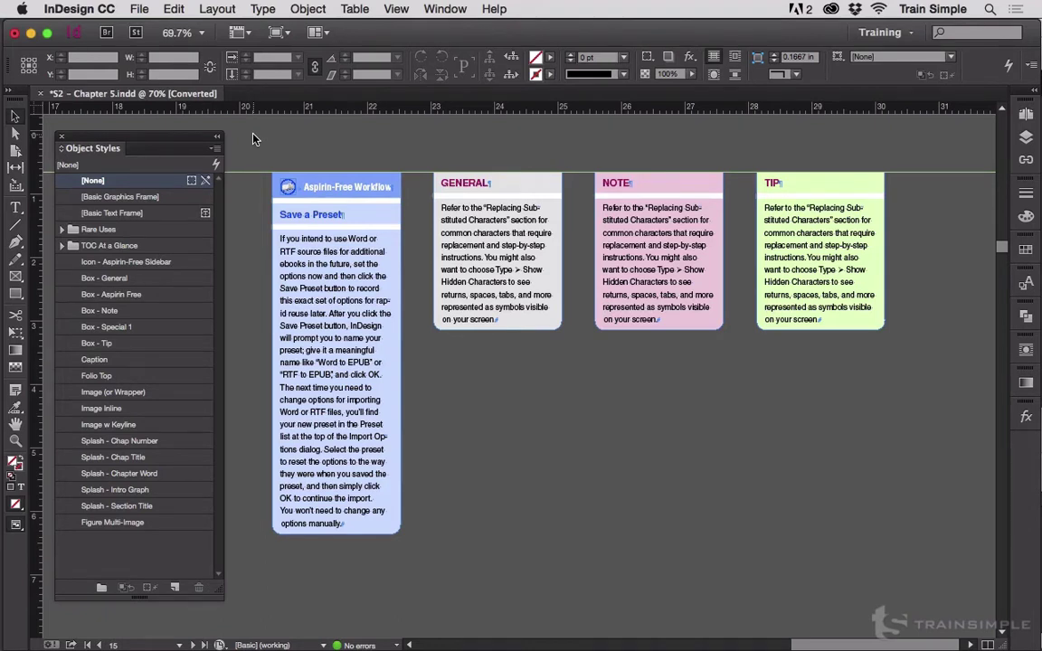
Select the Aspirin-Free, GENERAL, NOTE and TIP boxes in turn to identify their object styles, ending on GENERAL.
click(328, 237)
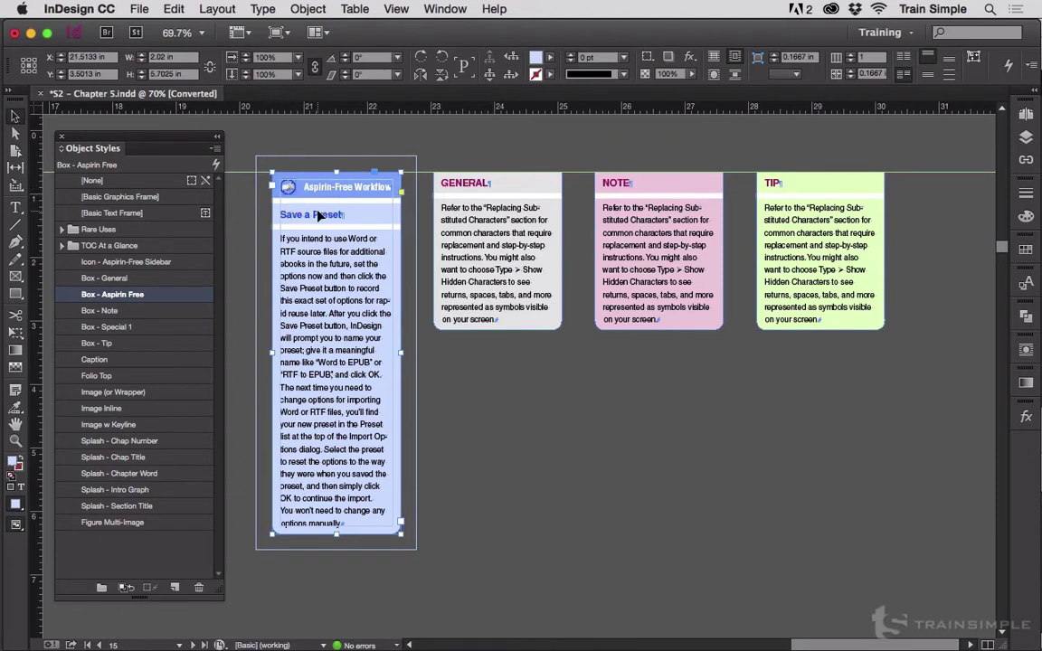
click(472, 379)
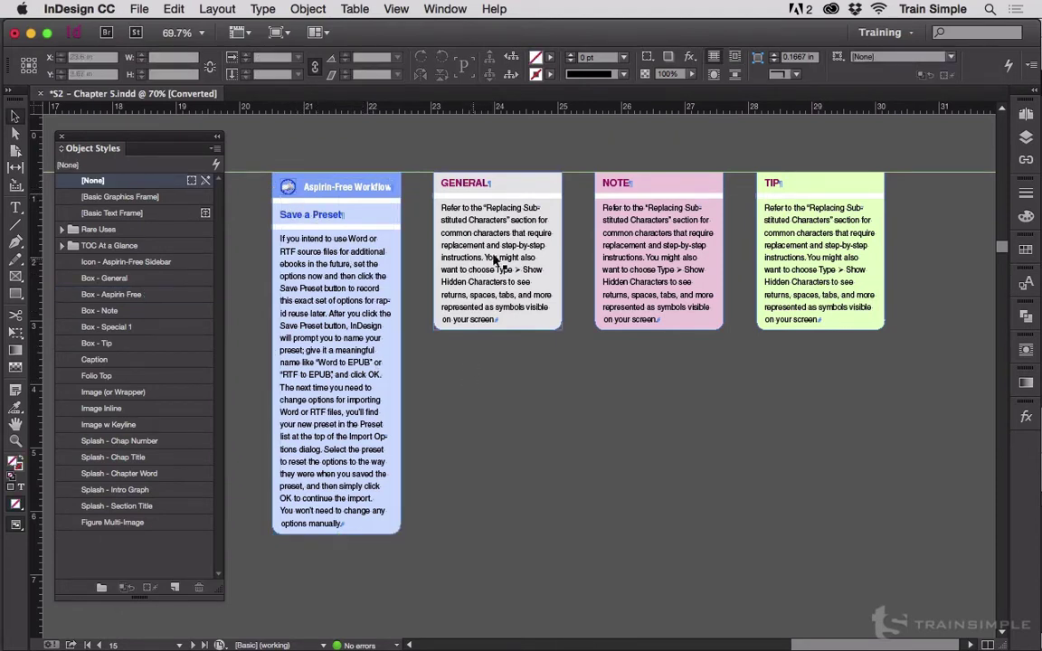
click(506, 258)
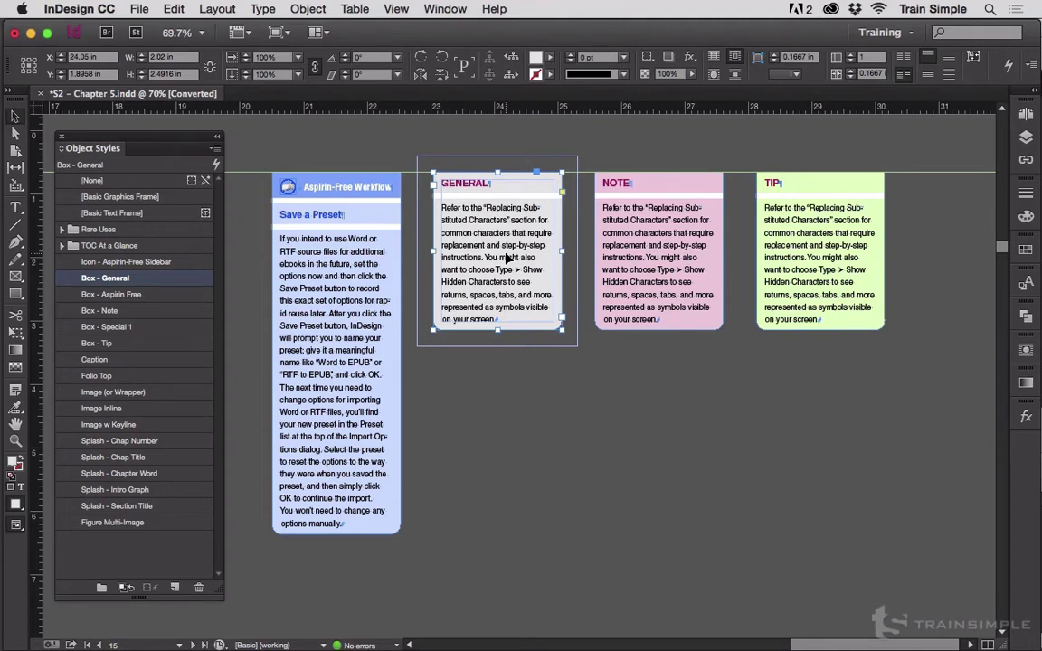
click(617, 264)
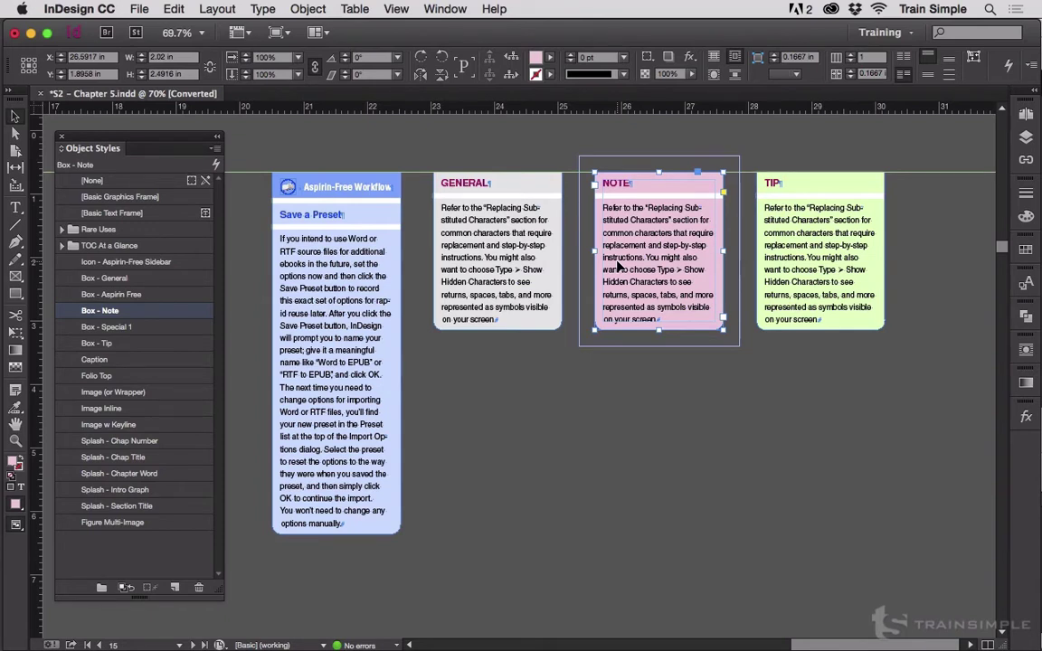
click(779, 256)
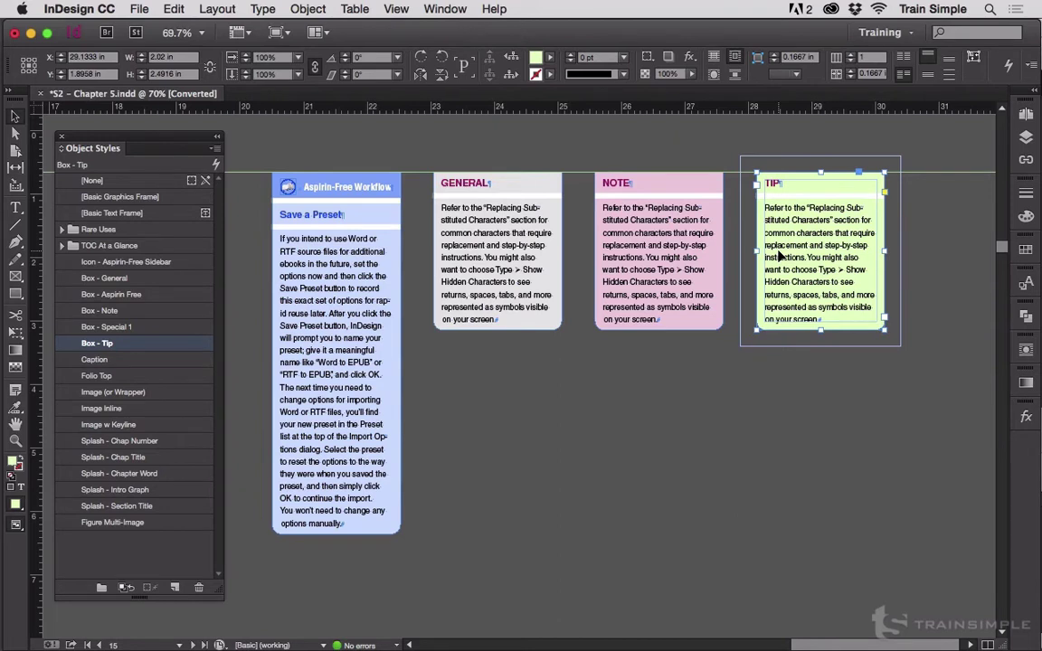
click(645, 373)
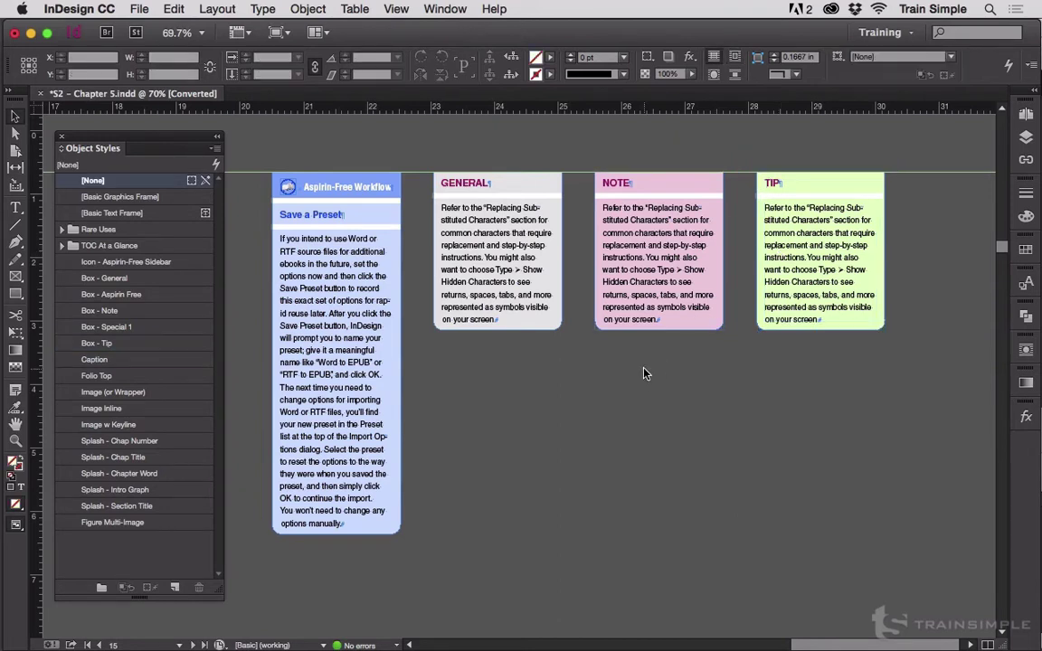
click(471, 263)
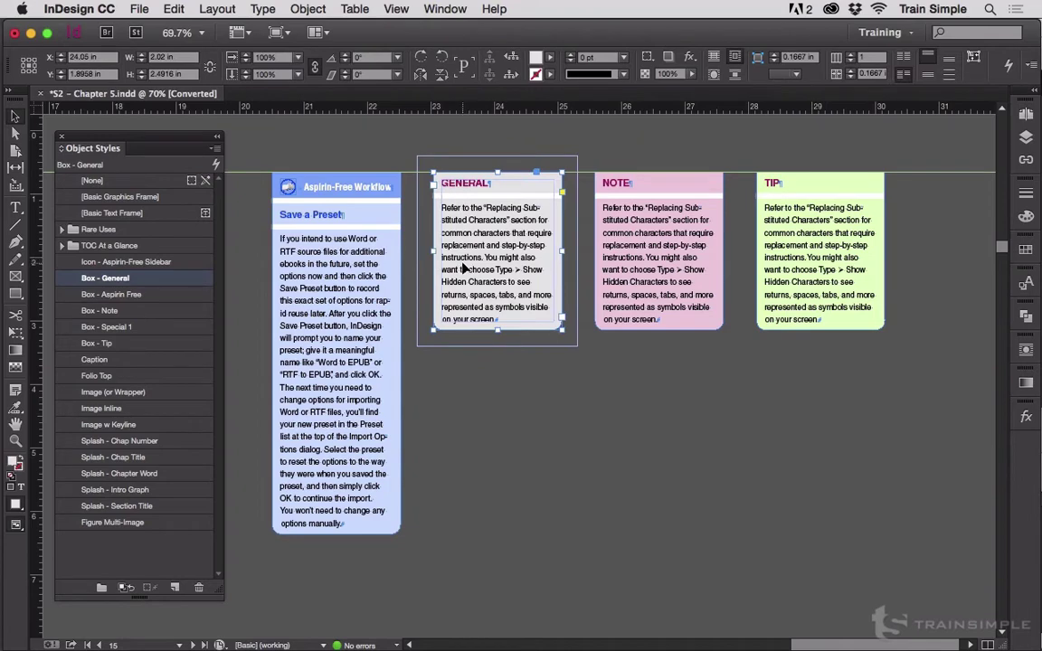
right_click(183, 279)
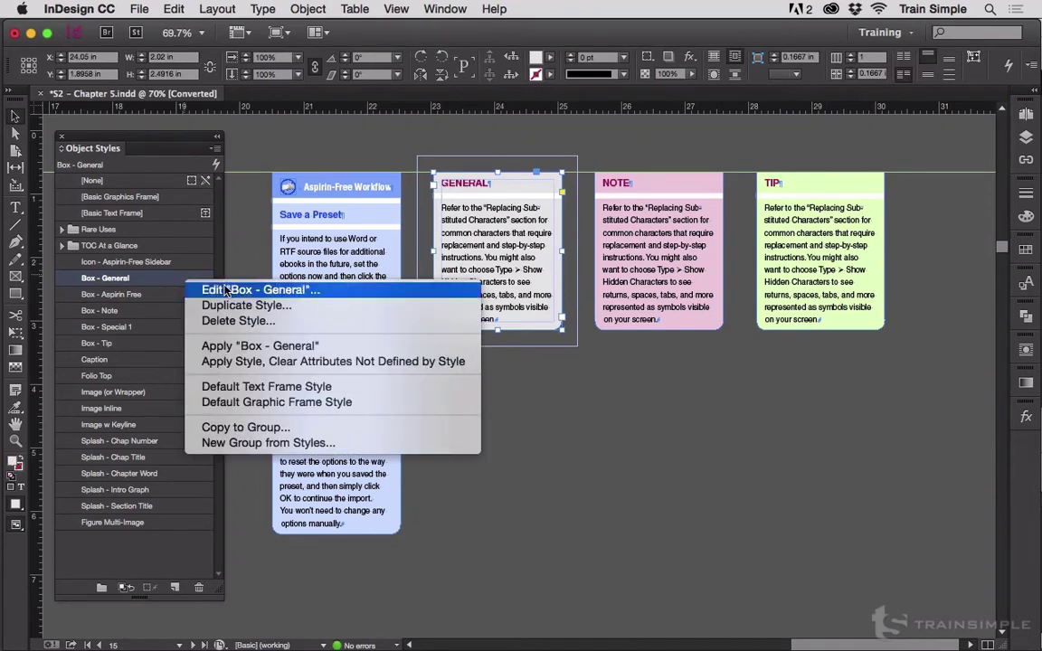
click(213, 289)
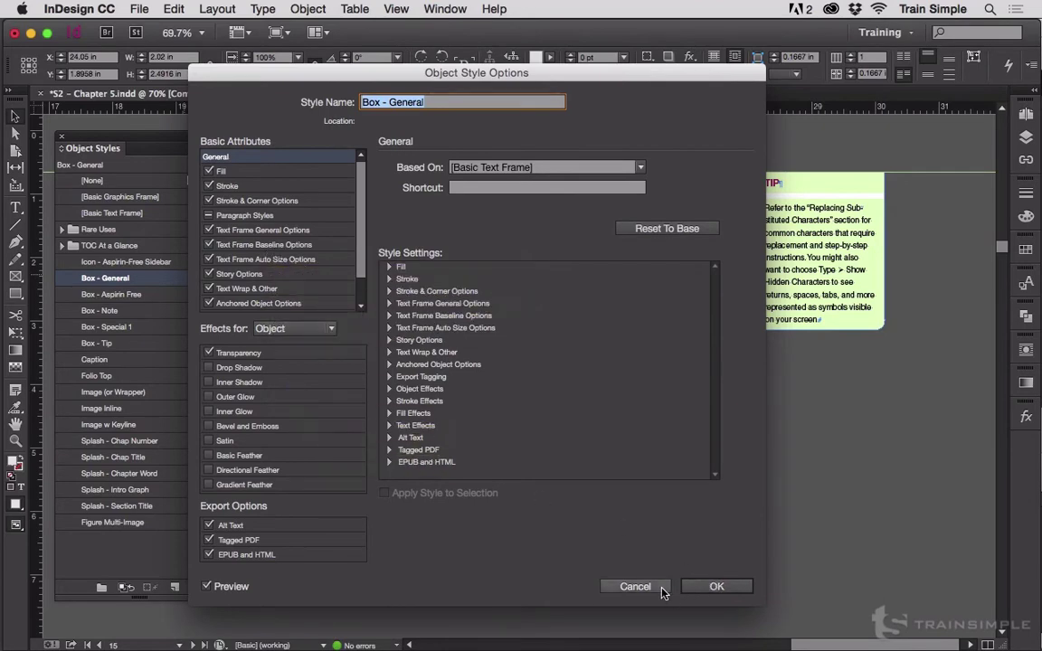
click(635, 587)
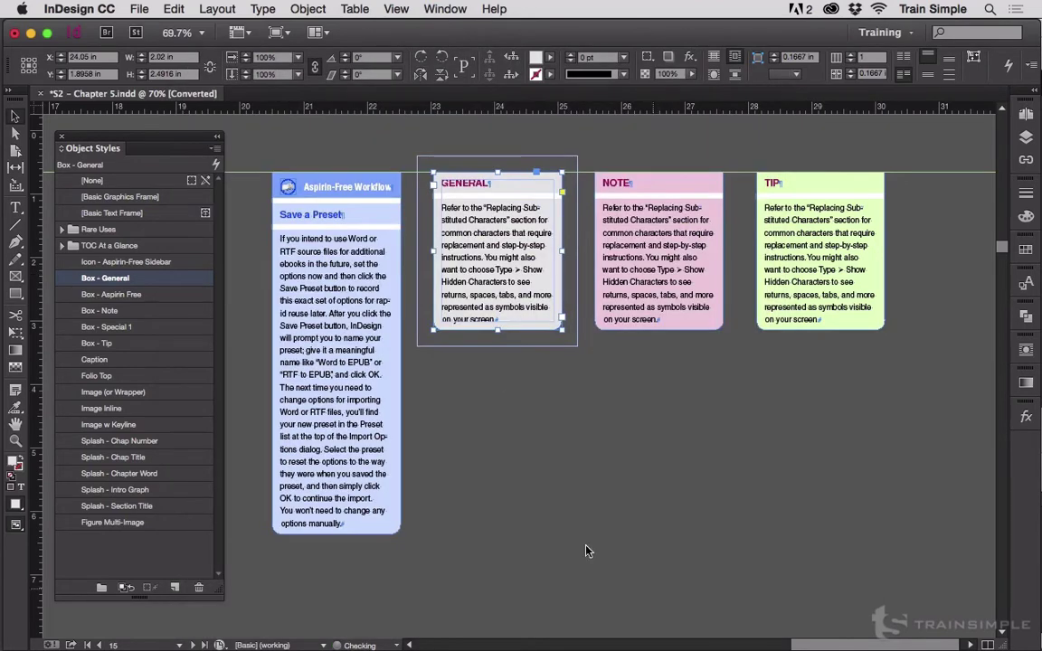
click(641, 261)
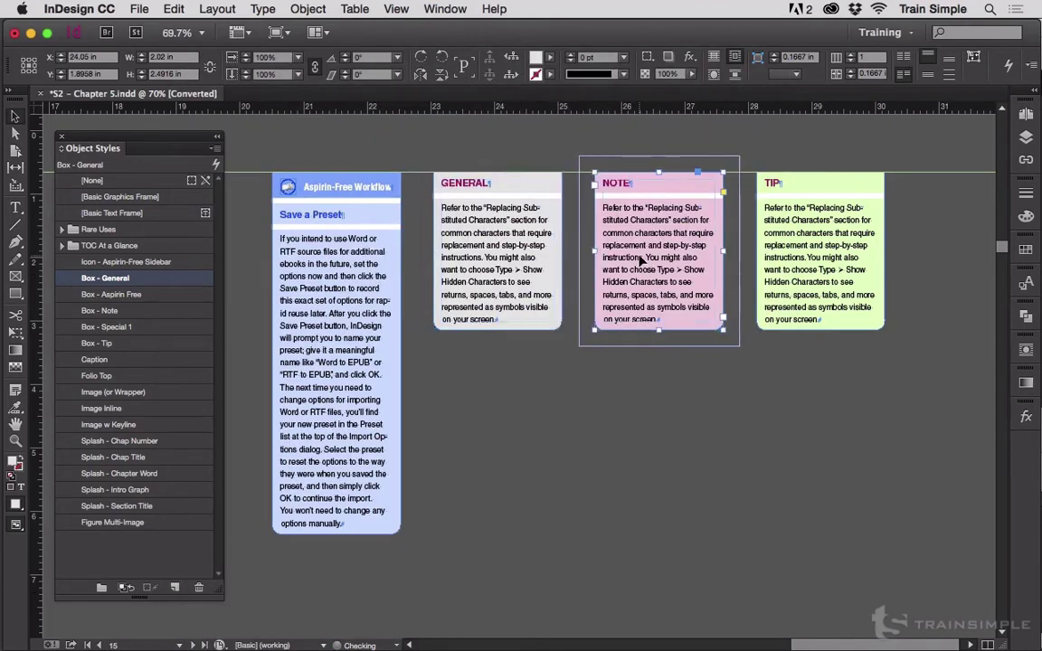
right_click(168, 314)
click(227, 326)
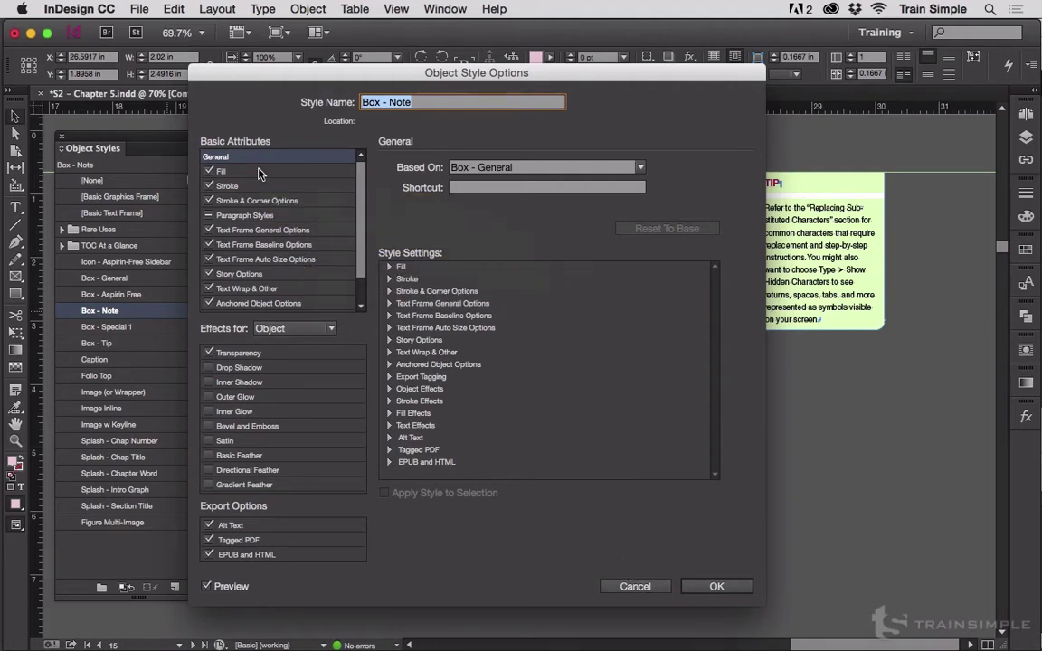
click(287, 172)
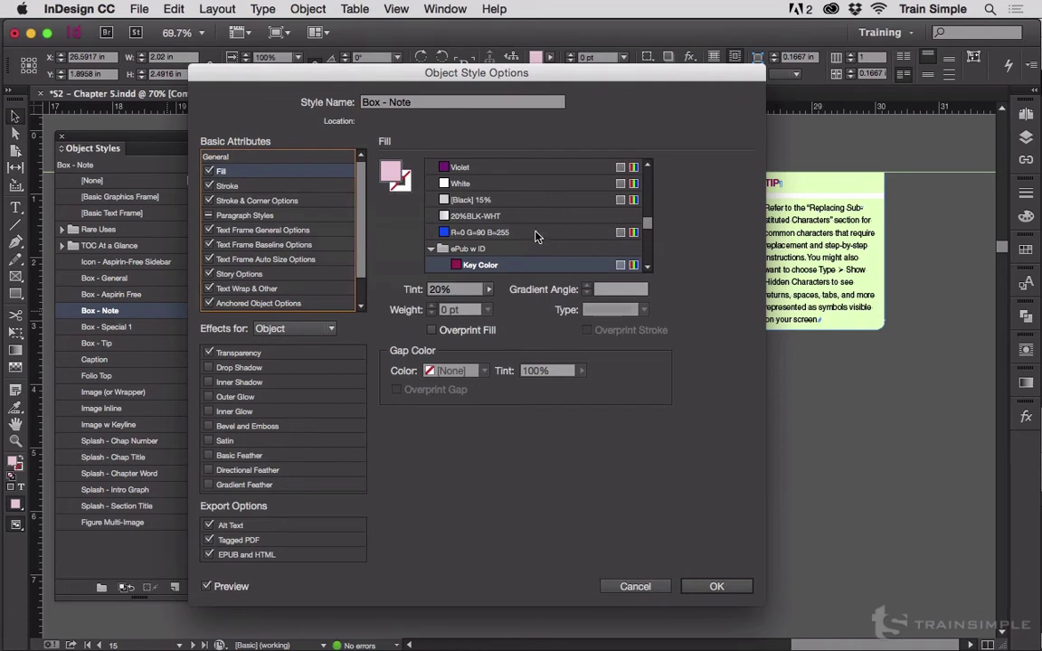
click(635, 586)
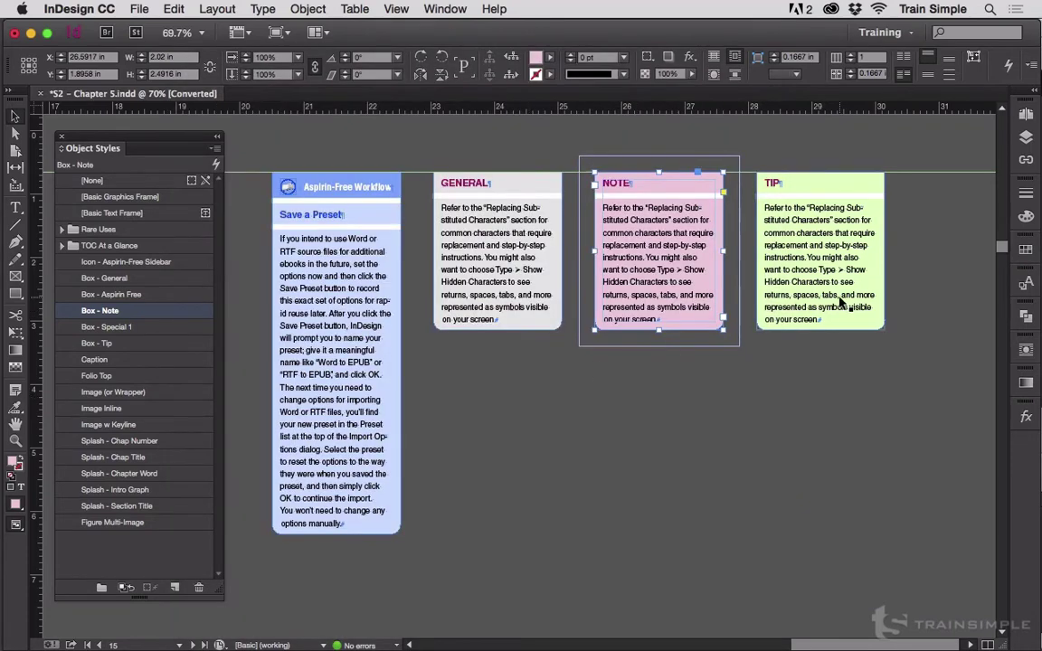
click(760, 276)
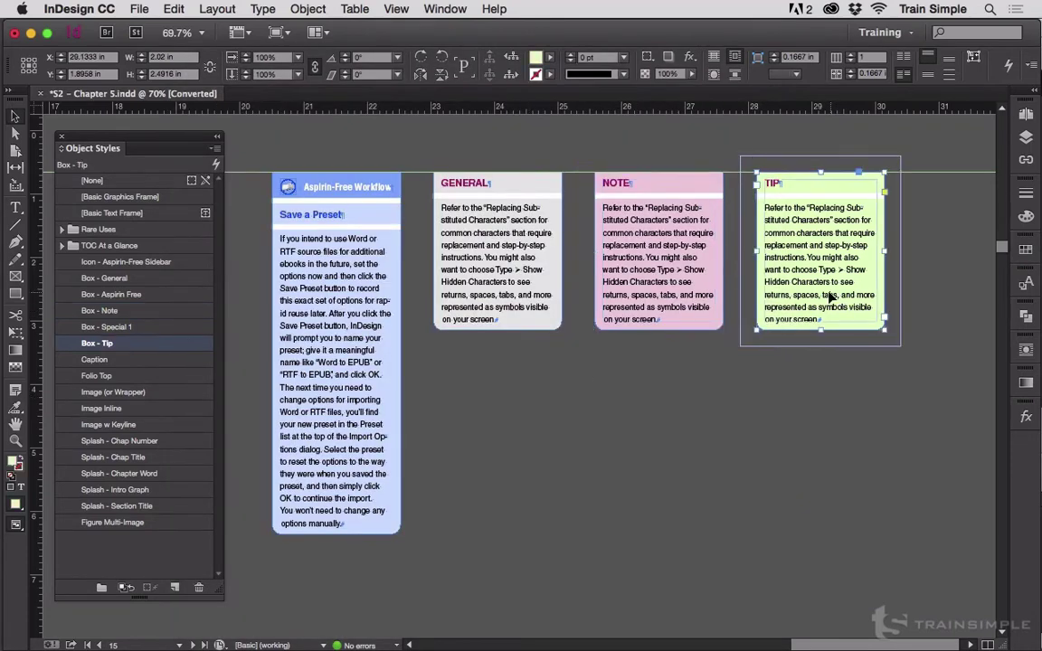
right_click(175, 345)
click(214, 358)
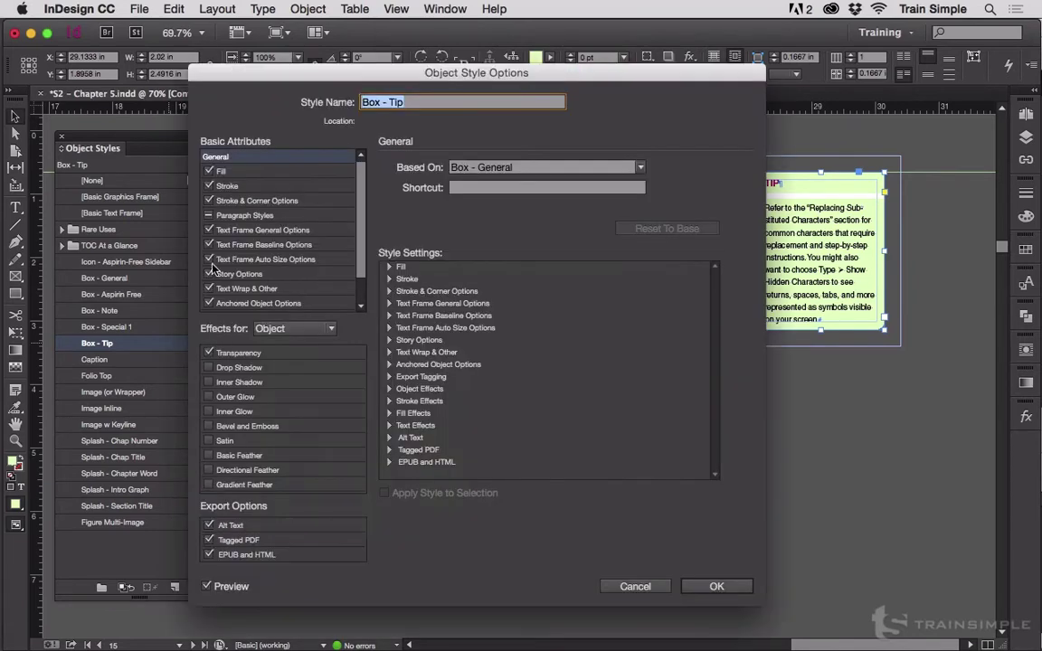
click(221, 170)
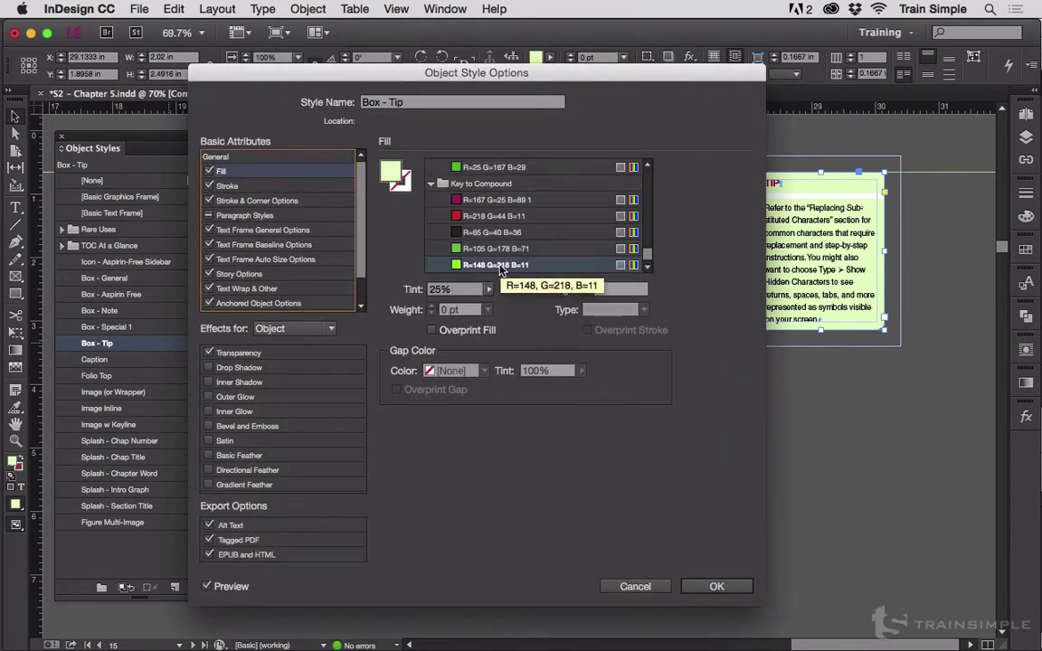
click(636, 586)
click(449, 268)
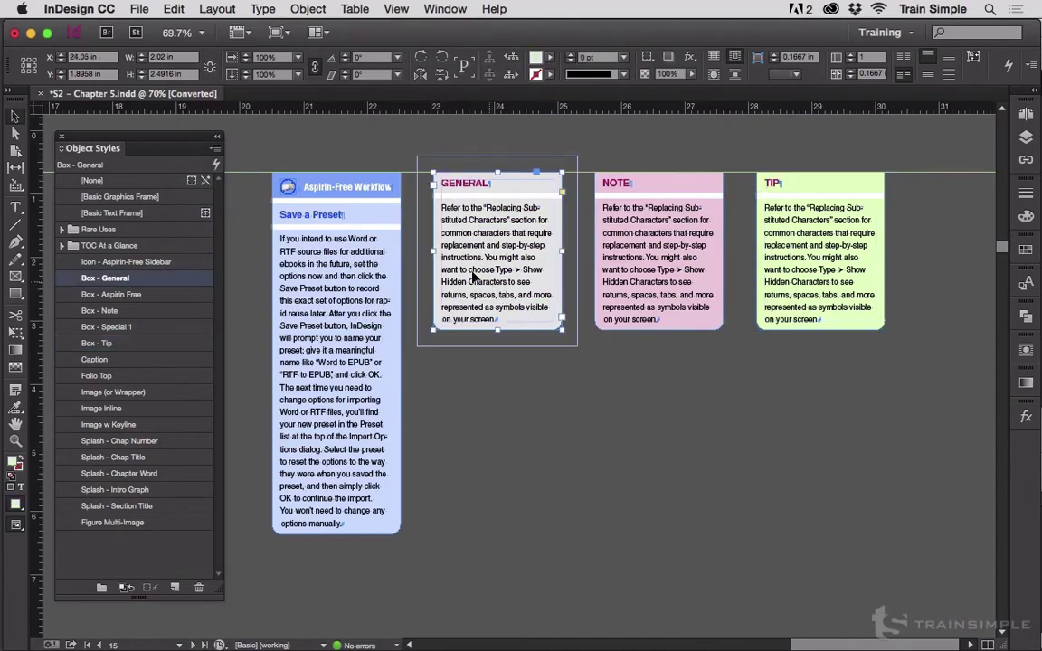
Edit Box - General to give it a Rounded bottom-left corner and a Fancy top-right corner.
right_click(161, 279)
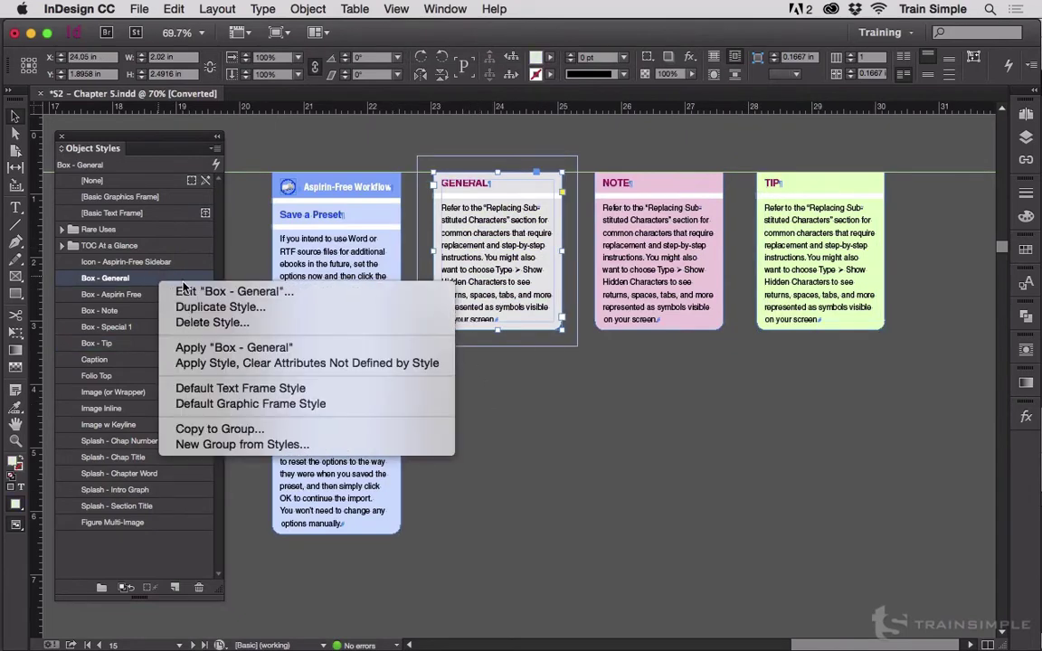
click(183, 290)
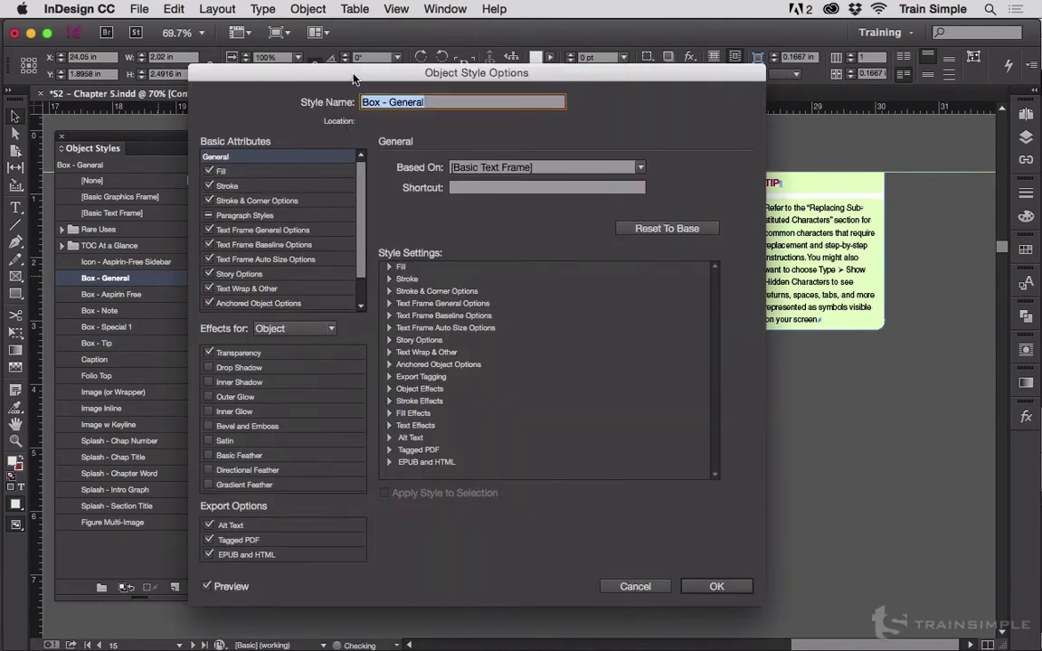
drag(355, 80, 219, 255)
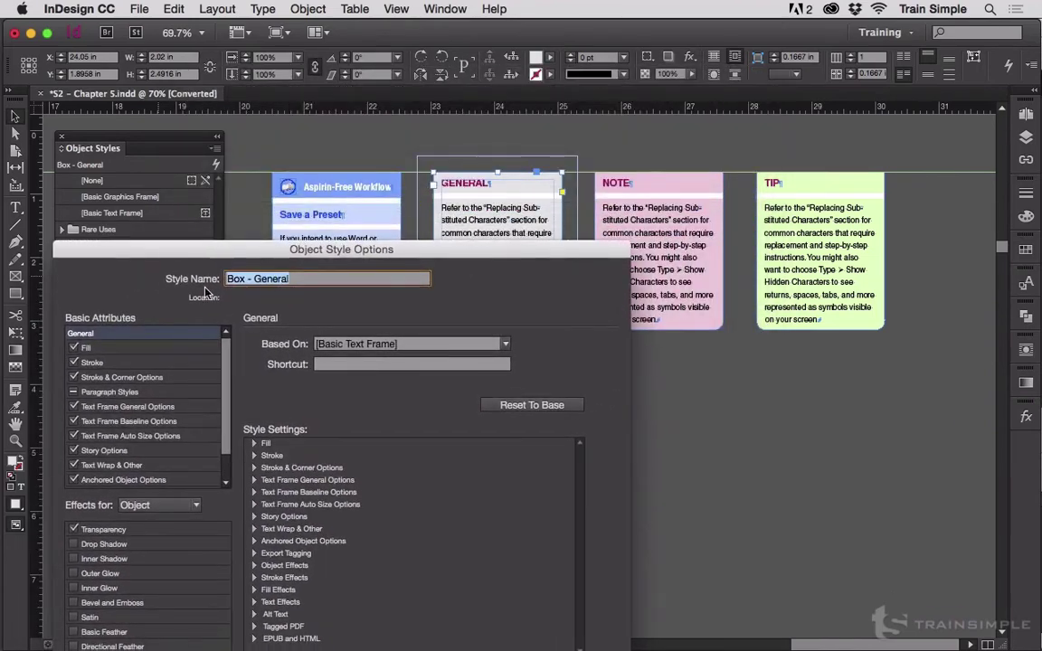
click(123, 378)
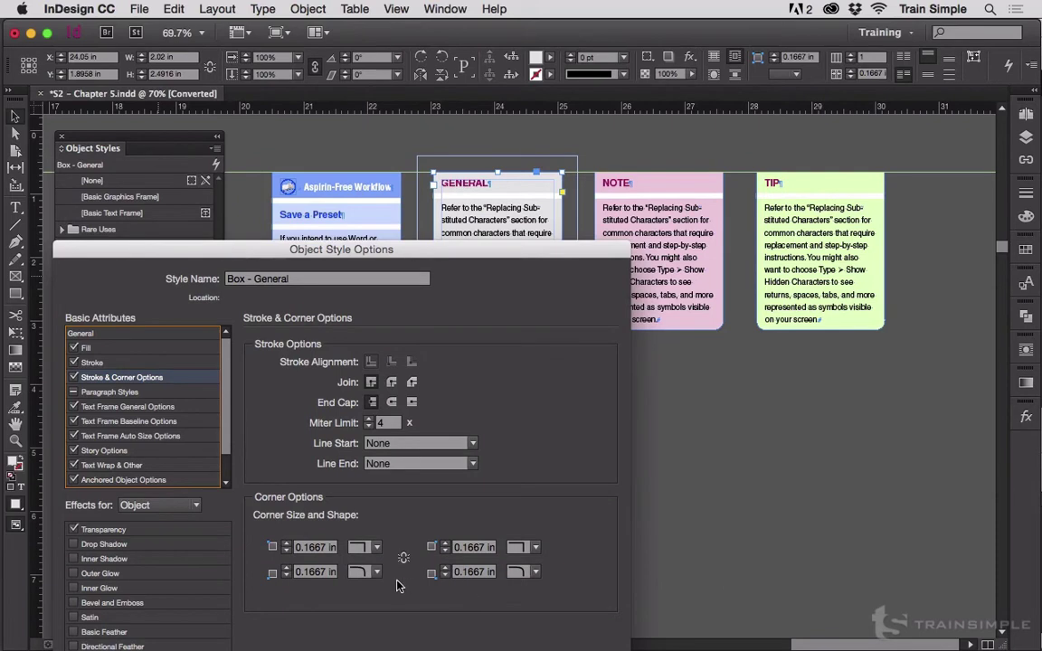
click(369, 569)
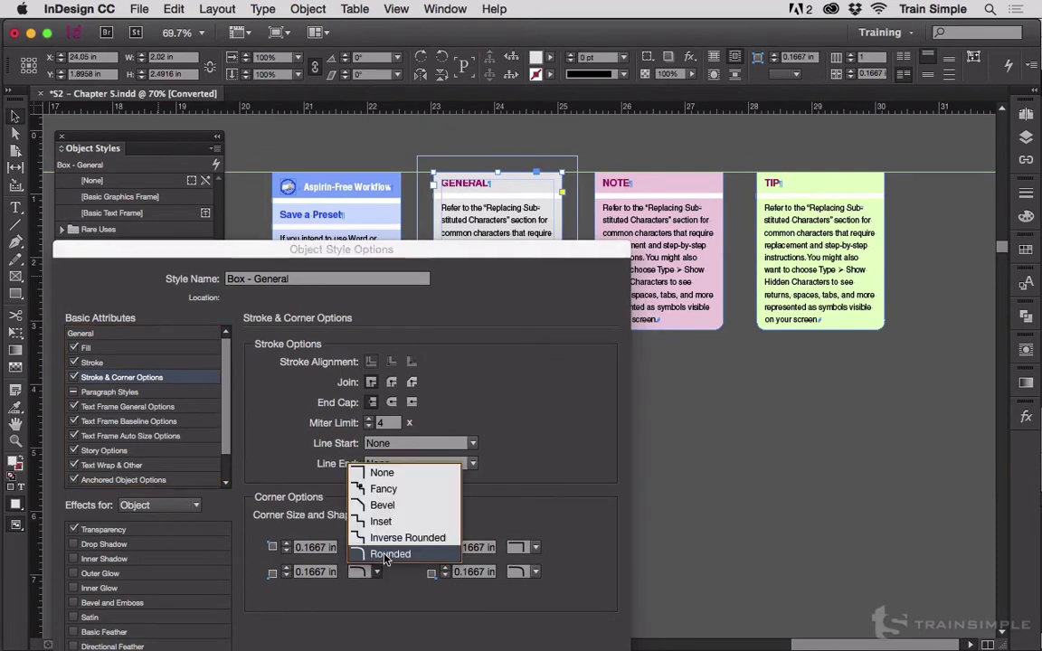
click(389, 553)
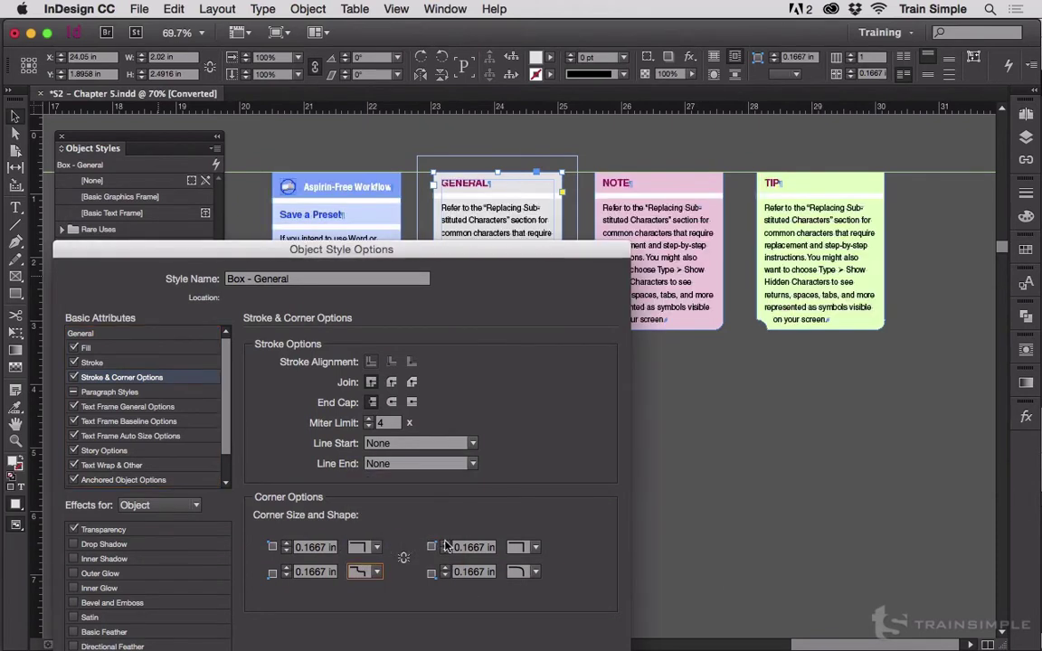
drag(403, 248, 768, 376)
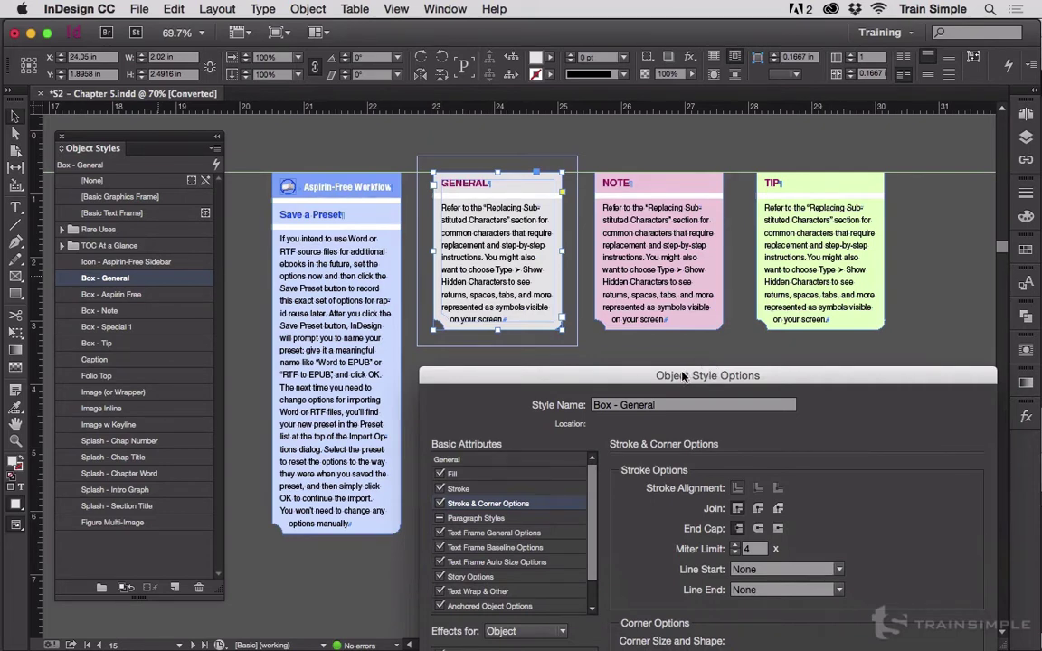
drag(670, 376, 470, 124)
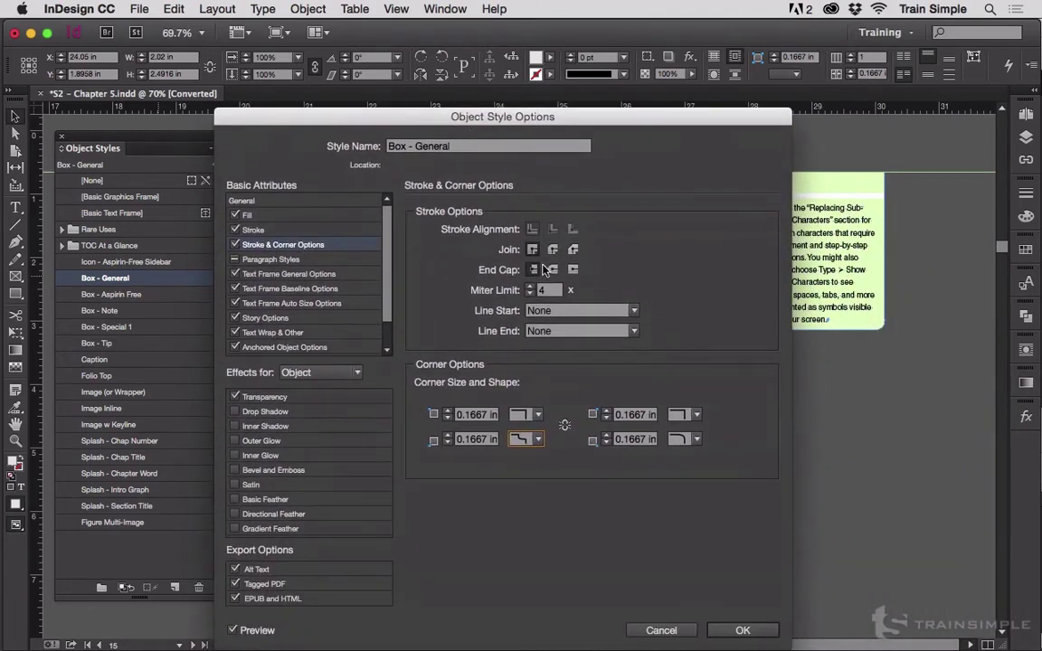
click(665, 417)
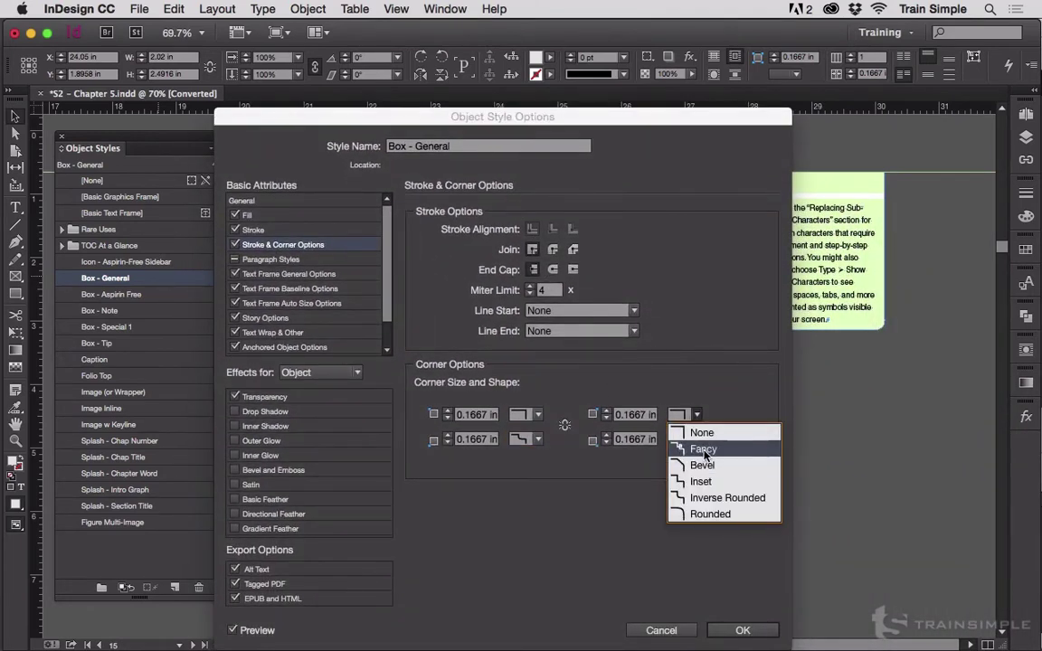
click(699, 450)
mouse_move(643, 121)
mouse_down()
mouse_move(797, 410)
mouse_move(797, 436)
mouse_move(692, 378)
mouse_move(722, 91)
mouse_up()
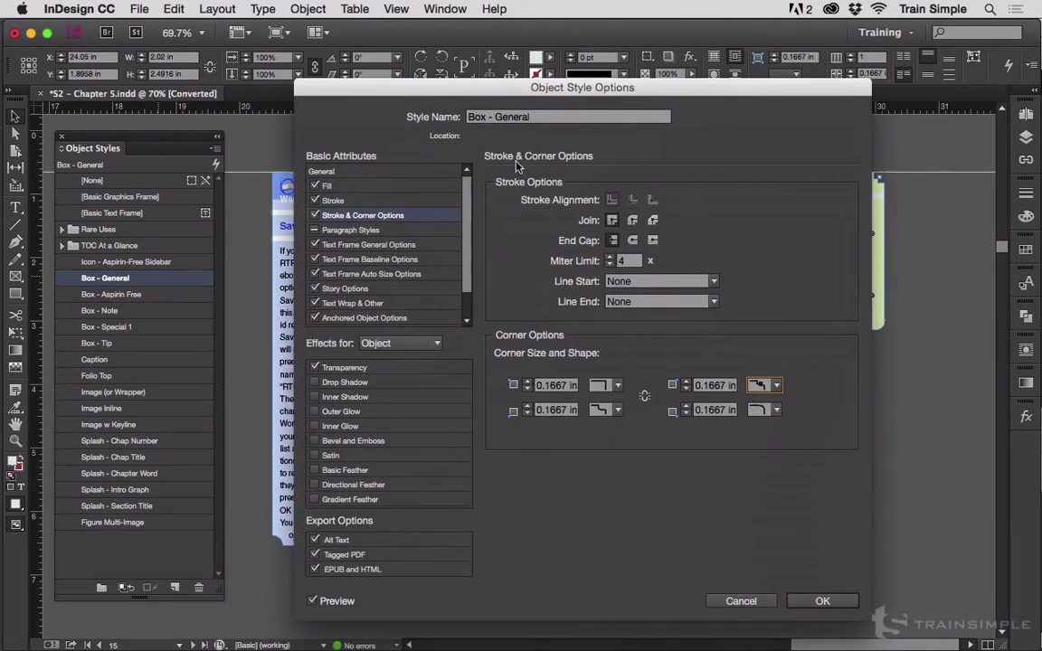
Set the Box - General stroke to the [Black] swatch at 7 pt weight.
click(359, 202)
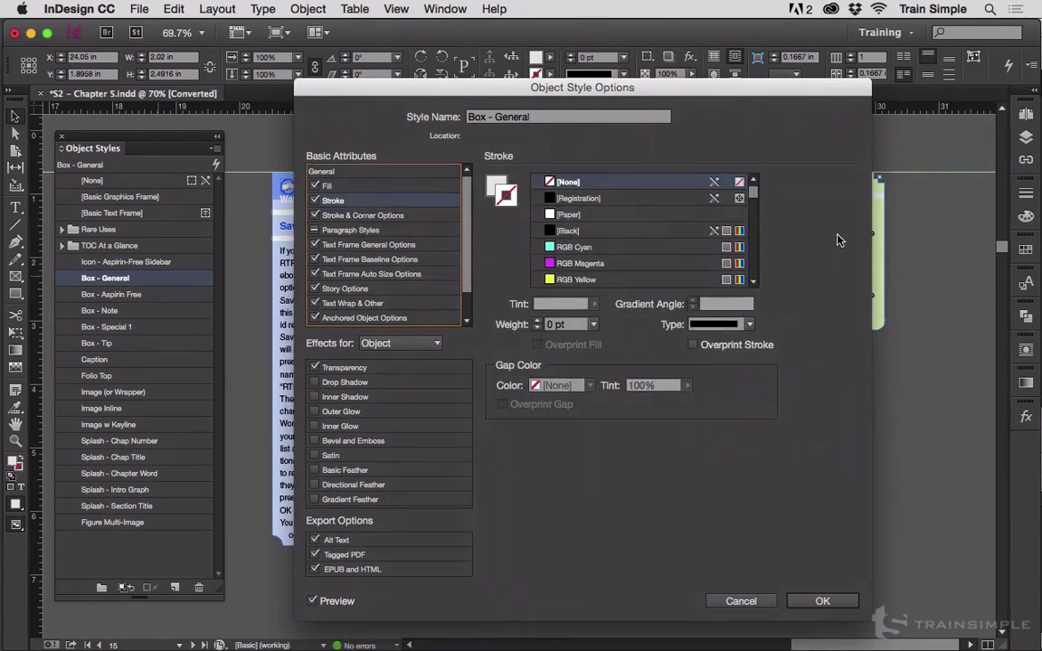
click(610, 232)
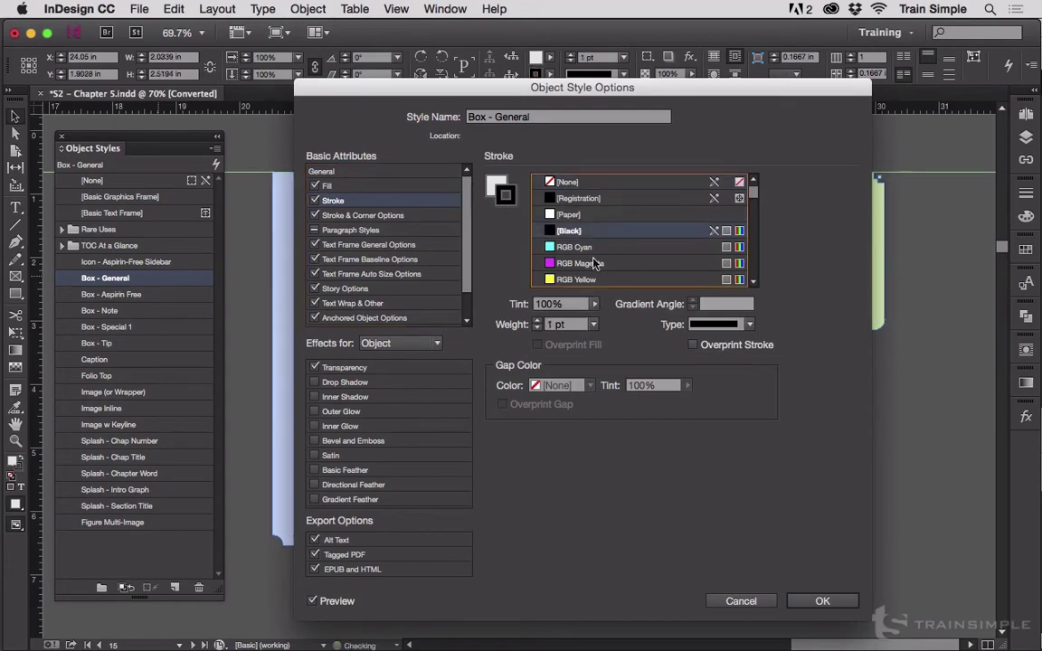
click(537, 321)
click(537, 321)
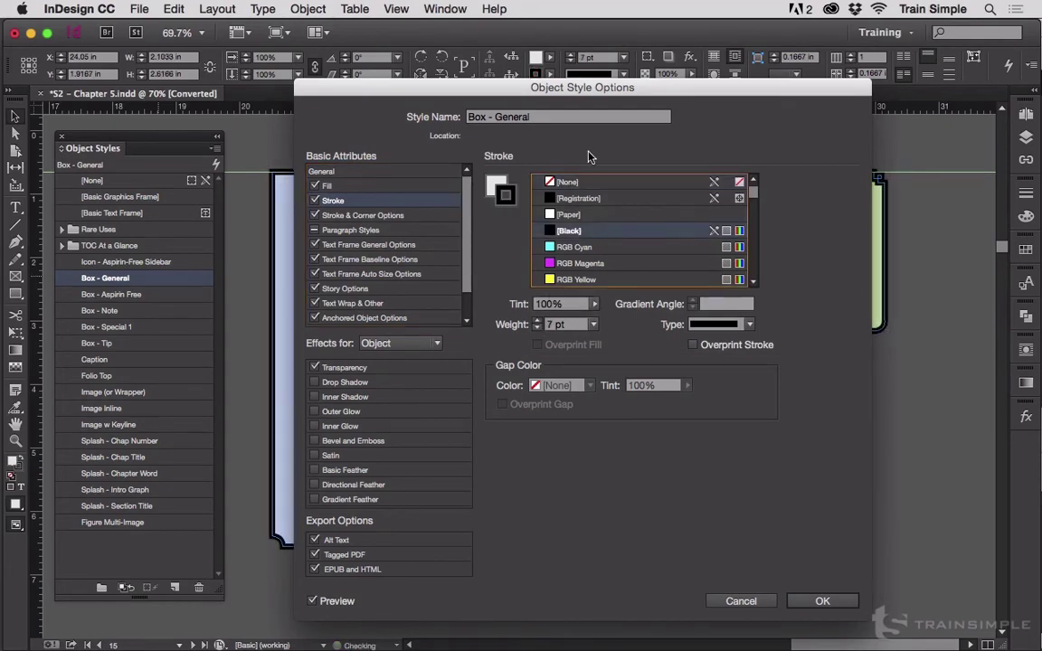
drag(598, 88, 595, 431)
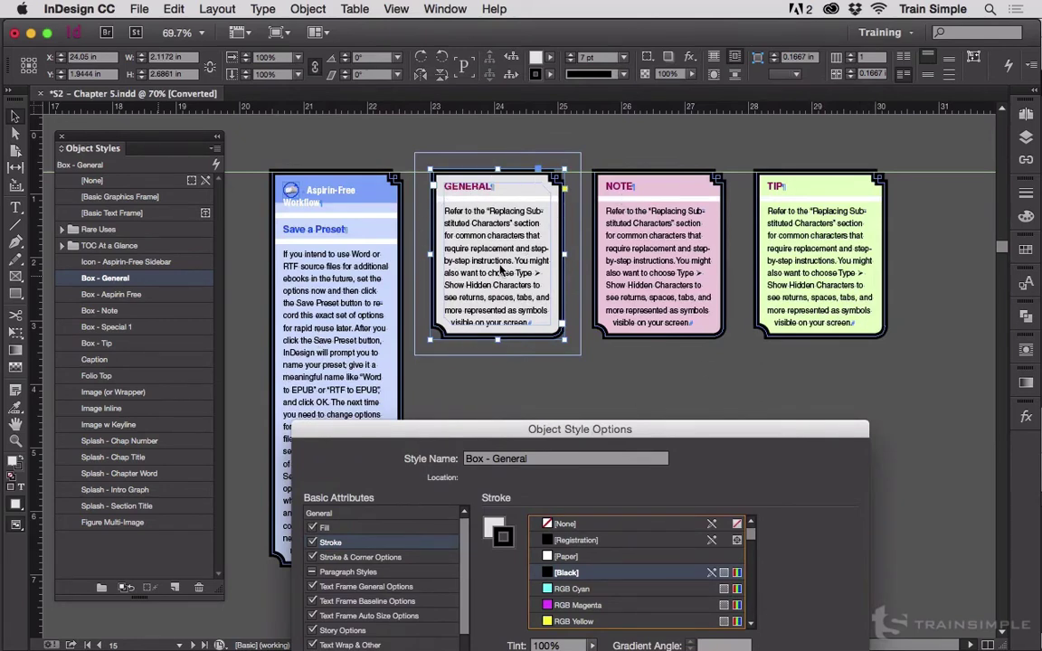
drag(555, 431, 595, 155)
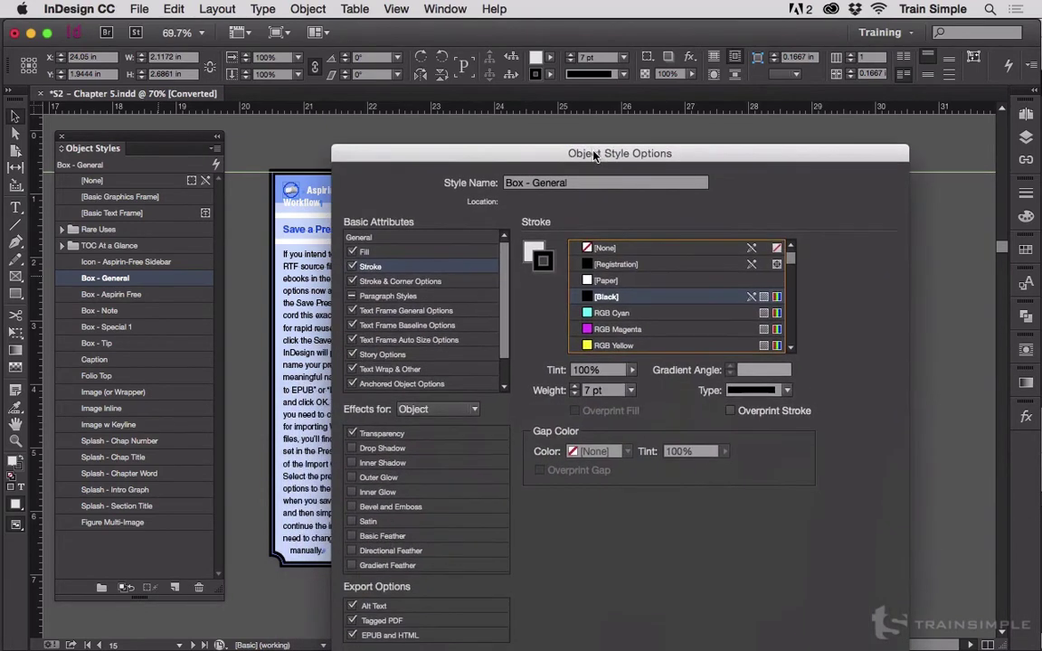
click(459, 384)
mouse_move(569, 153)
mouse_down()
mouse_move(557, 140)
mouse_move(597, 88)
mouse_up()
Enable a Drop Shadow with 25% opacity on Box - General and confirm the style changes.
click(371, 366)
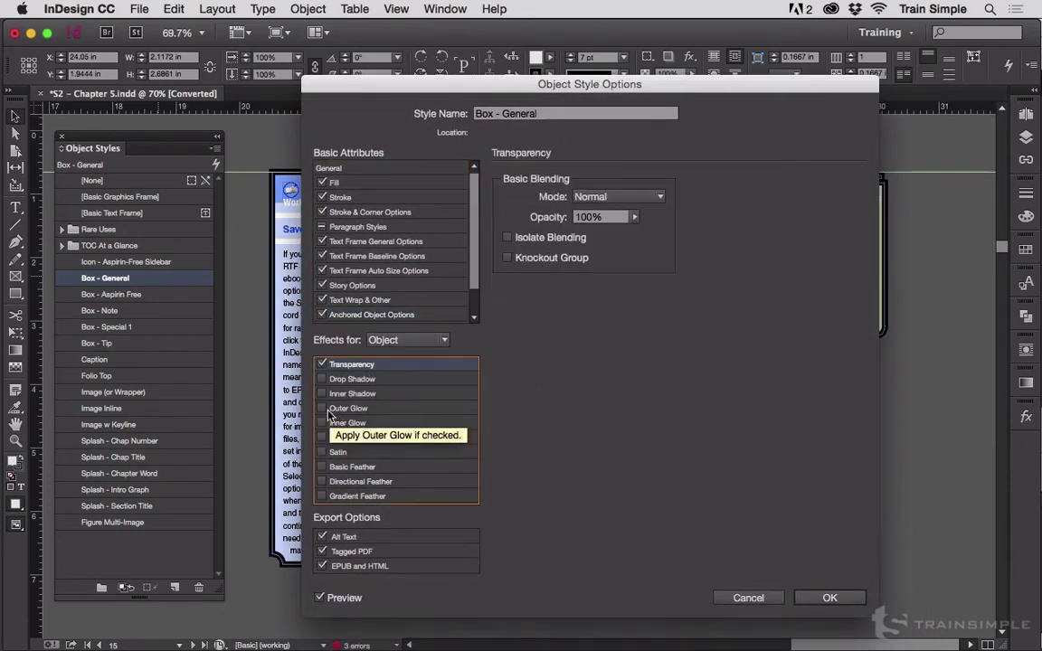
click(322, 379)
click(406, 377)
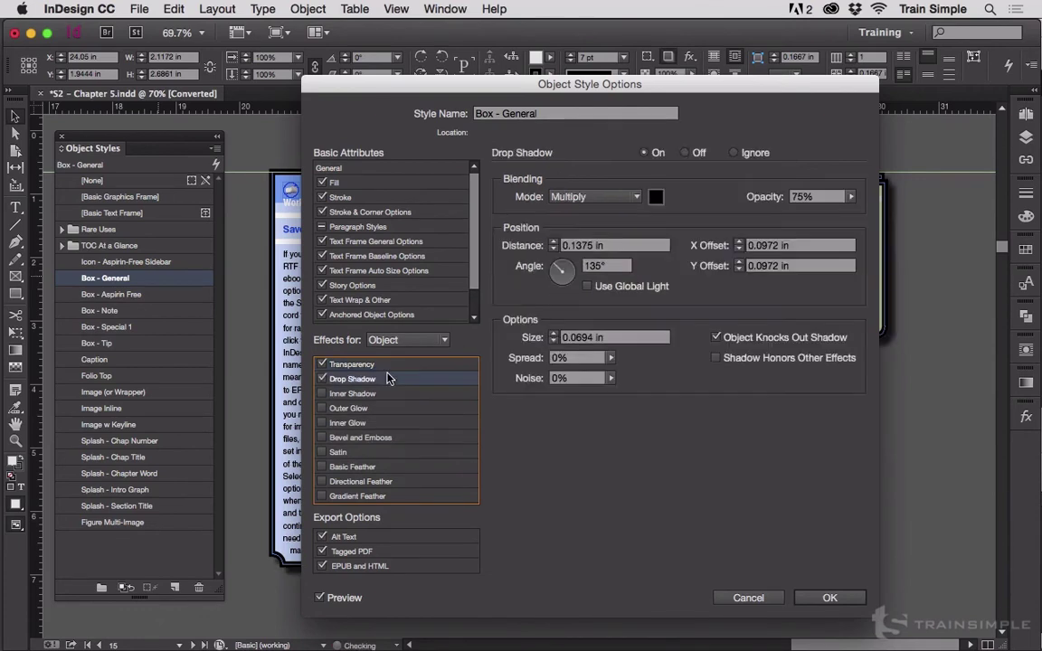
double_click(797, 196)
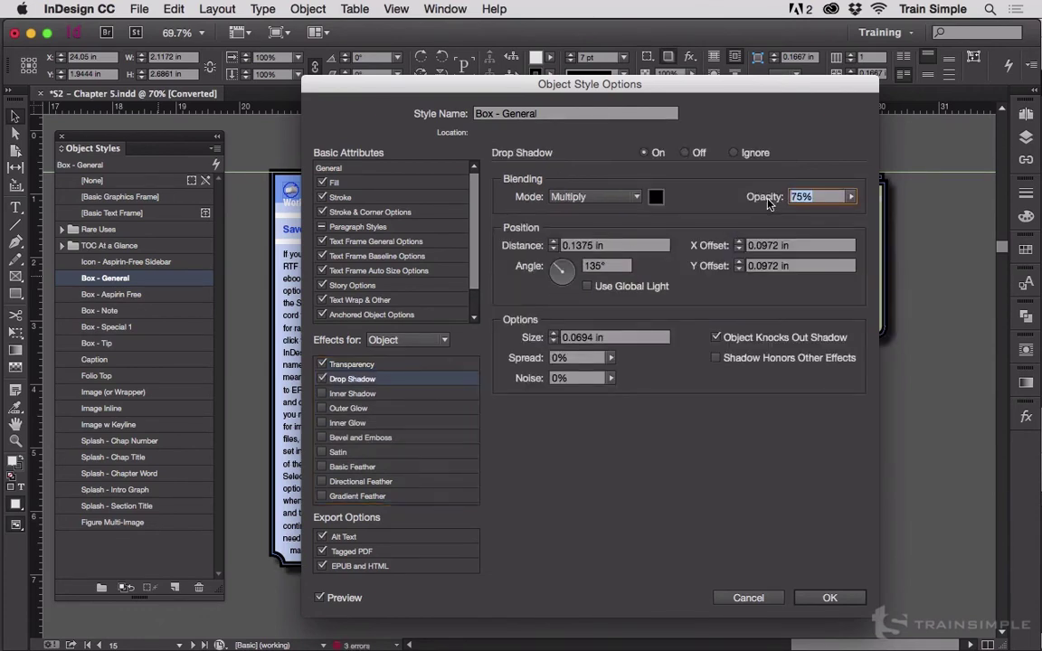
text(25)
click(830, 597)
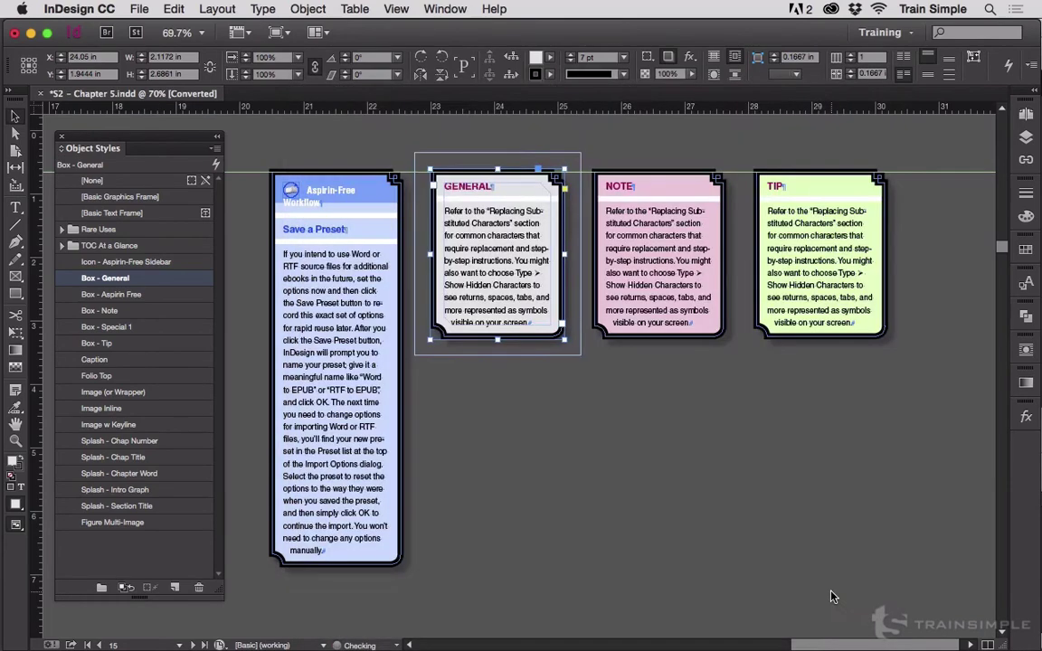